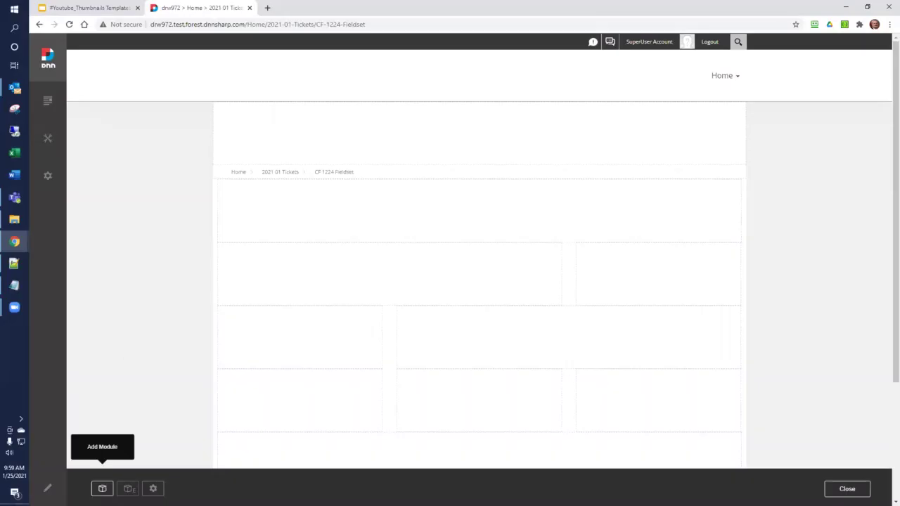
Drop an avt.Action Form module into the top content pane and open its Manage Form screen.
{"action": "left_click", "coordinate": [102, 488]}
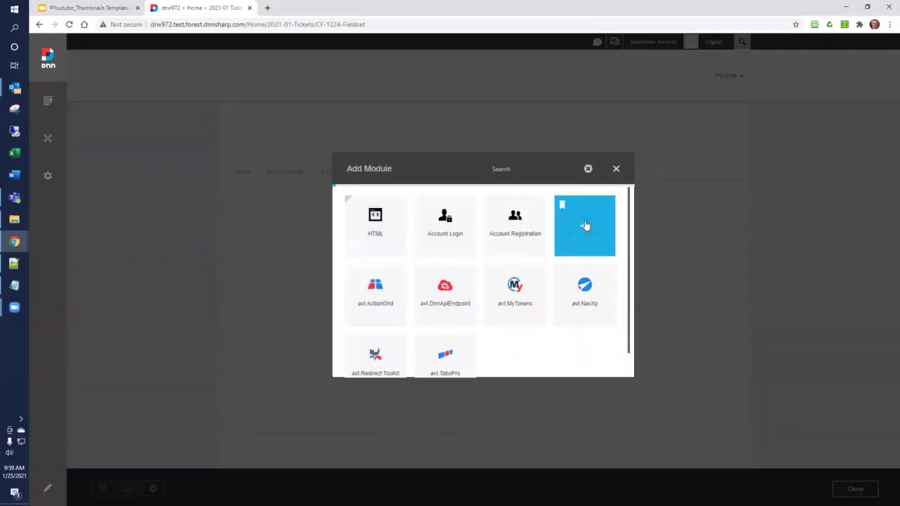
{"action": "left_click_drag", "start_coordinate": [585, 225], "coordinate": [506, 229]}
{"action": "left_click", "coordinate": [282, 210]}
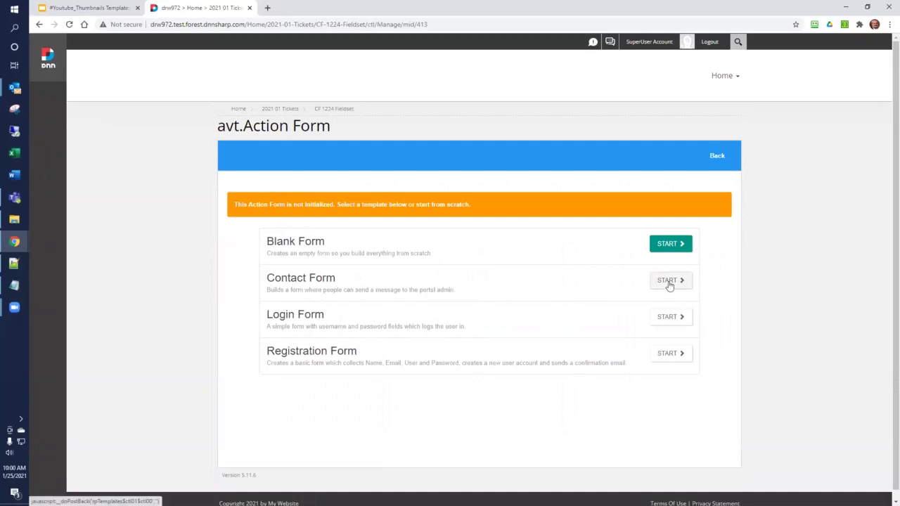
Start the form from the Contact Form template and go back to the page to view it.
{"action": "left_click", "coordinate": [669, 282]}
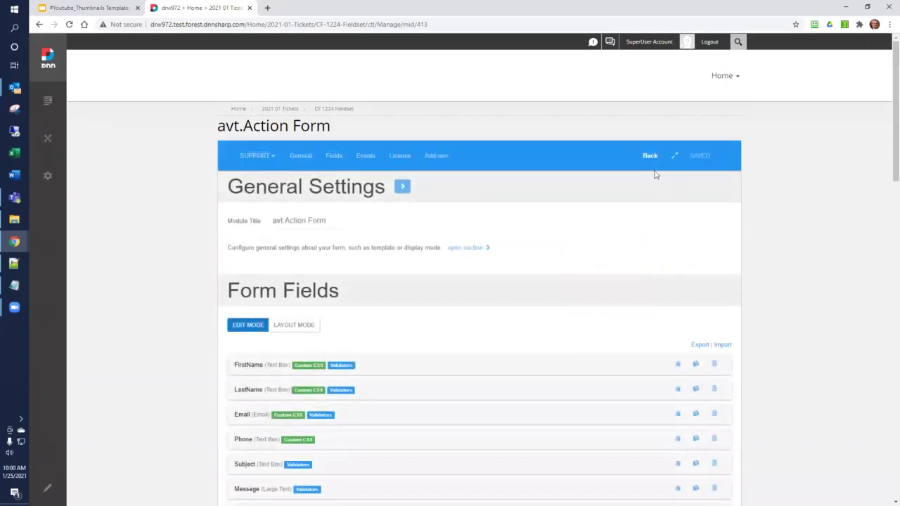
{"action": "left_click", "coordinate": [649, 156]}
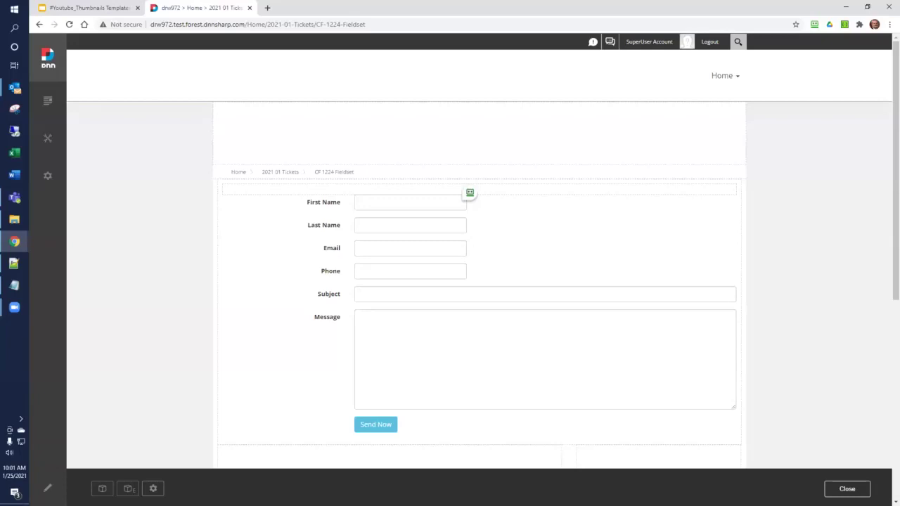
Open Manage Form (full screen) in a new tab and expand General Settings down to UI & Layout.
{"action": "mouse_move", "coordinate": [705, 193]}
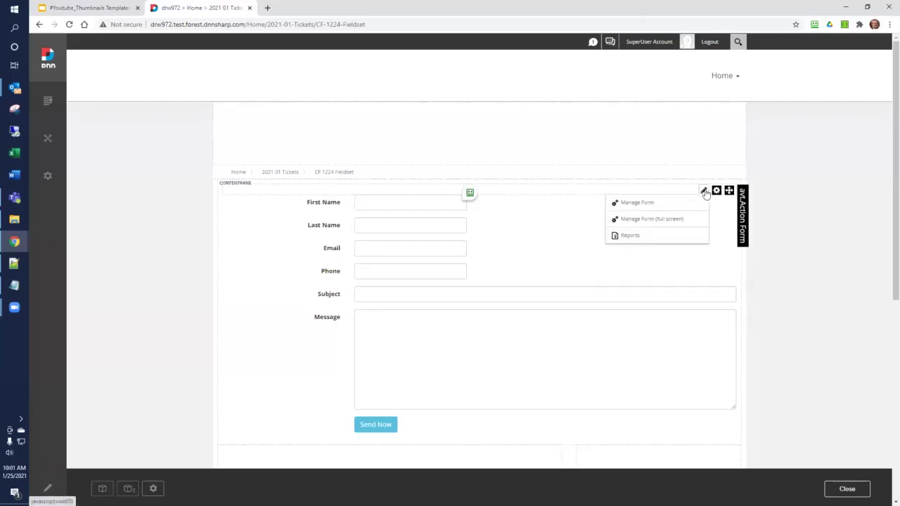
{"action": "right_click", "coordinate": [683, 220]}
{"action": "left_click", "coordinate": [703, 227]}
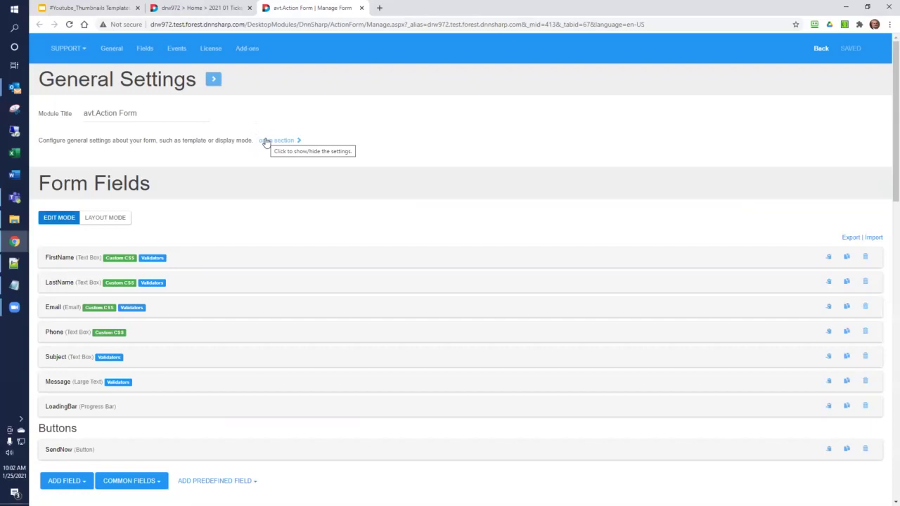
{"action": "left_click", "coordinate": [266, 141]}
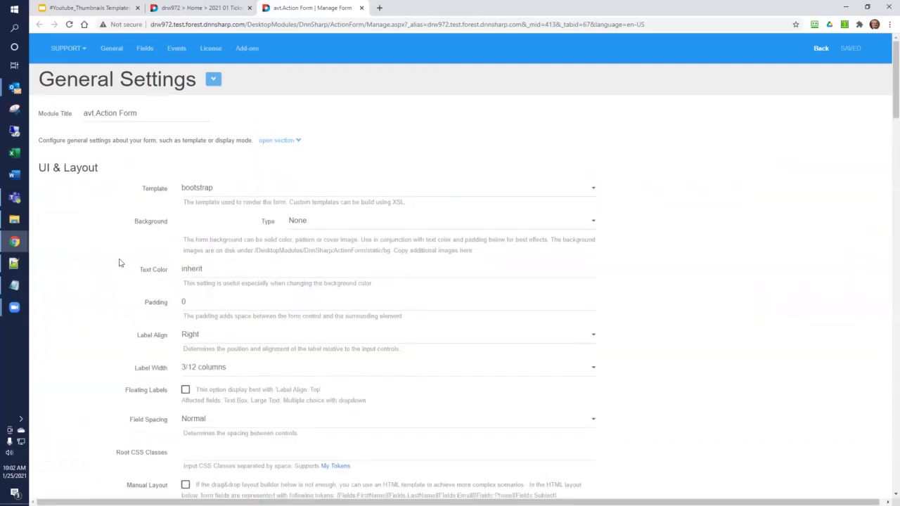
{"action": "scroll", "coordinate": [120, 263], "scroll_direction": "down", "scroll_amount": 2}
{"action": "scroll", "coordinate": [119, 262], "scroll_direction": "down", "scroll_amount": 1}
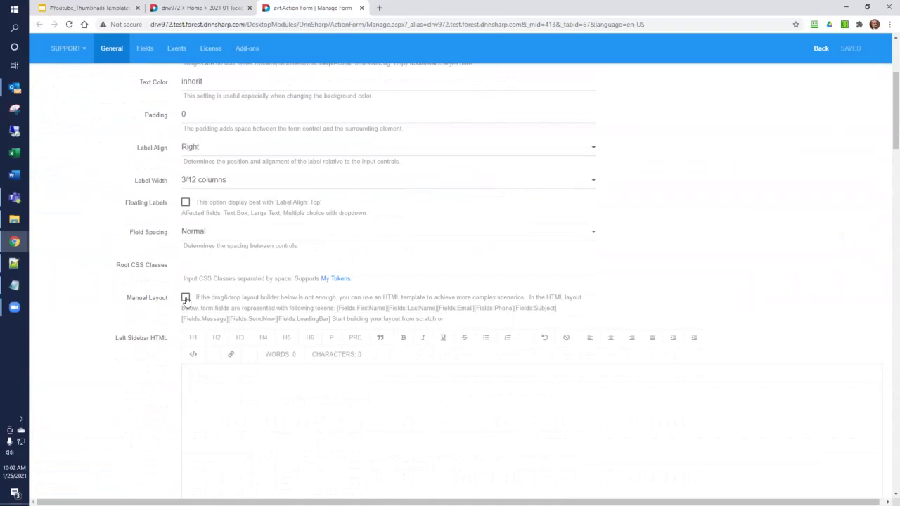
Tick Manual Layout, start from the Bootstrap layout, save, and reload the live page.
{"action": "left_click", "coordinate": [186, 298]}
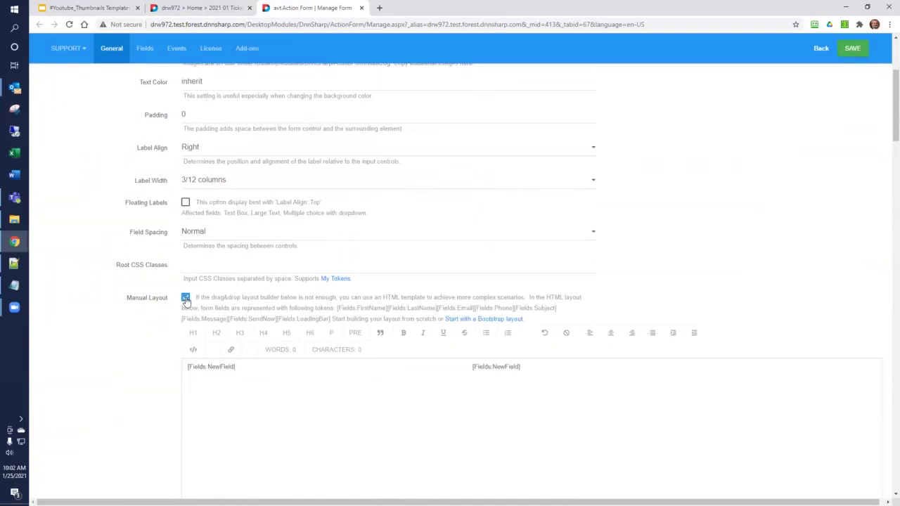
{"action": "left_click", "coordinate": [463, 319]}
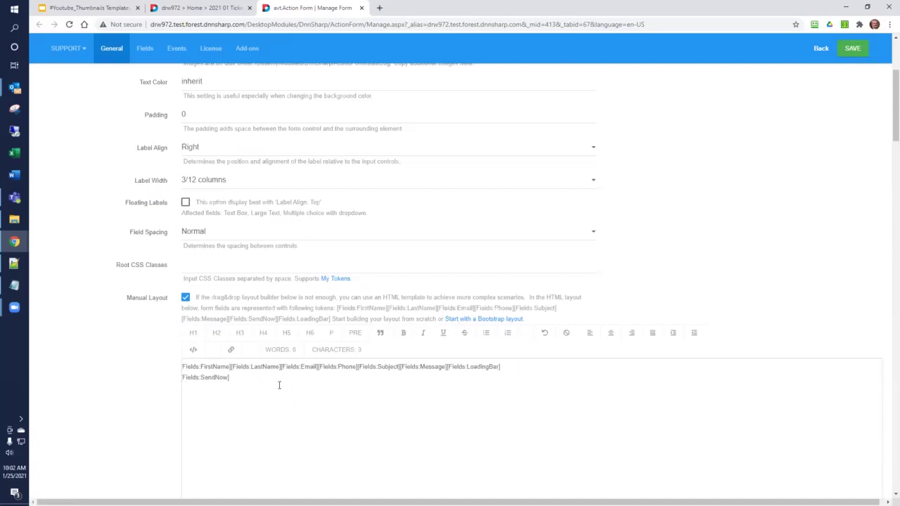
{"action": "left_click", "coordinate": [851, 48]}
{"action": "left_click", "coordinate": [207, 8]}
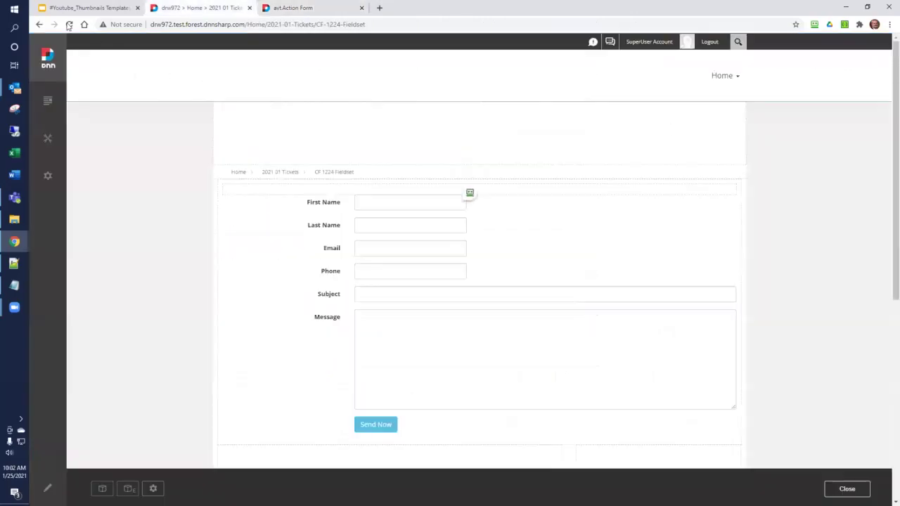
{"action": "left_click", "coordinate": [69, 25]}
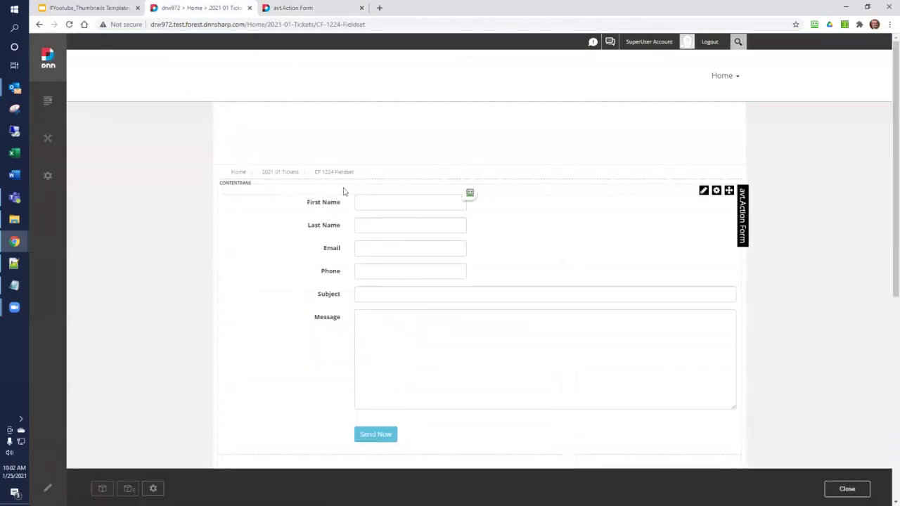
Cut [Fields:Email] from the first line and paste it alone after [Fields:Phone], removing blank lines.
{"action": "left_click", "coordinate": [305, 8]}
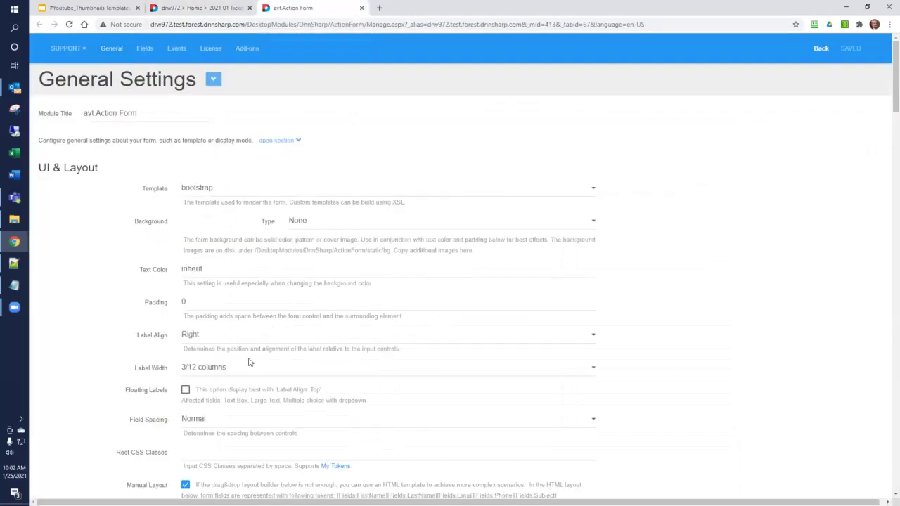
{"action": "scroll", "coordinate": [248, 362], "scroll_direction": "down", "scroll_amount": 5}
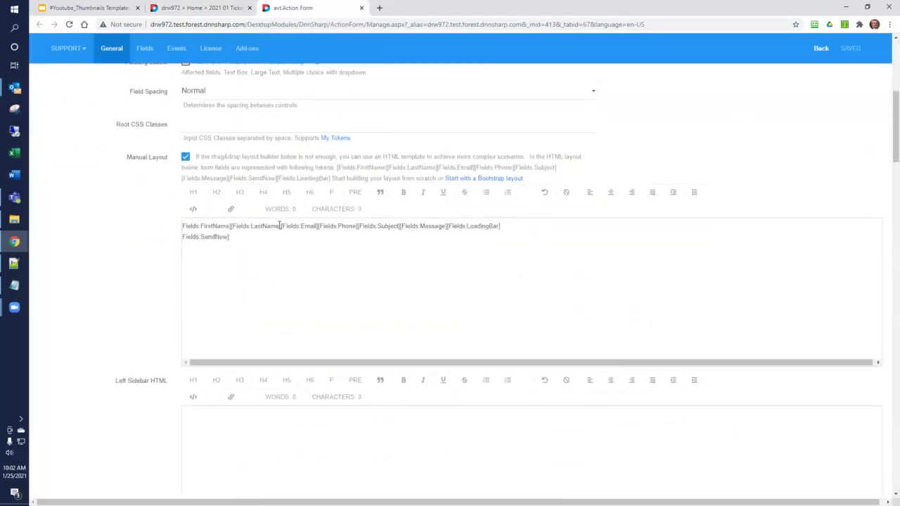
{"action": "left_click", "coordinate": [281, 225]}
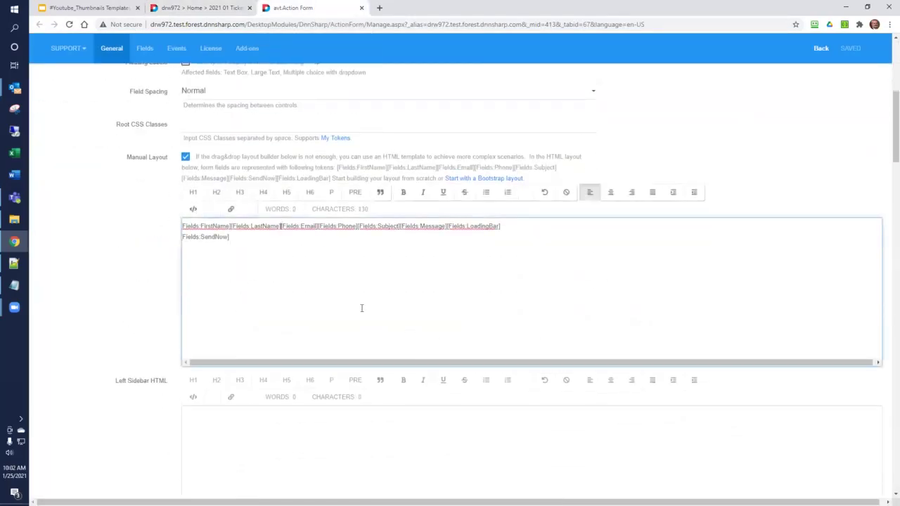
{"action": "key", "text": "shift+Right"}
{"action": "key", "text": "shift+Right"}
{"action": "key", "text": "shift+Right"}
{"action": "key", "text": "shift+Right"}
{"action": "key", "text": "shift+Right"}
{"action": "key", "text": "shift+Right"}
{"action": "key", "text": "shift+Right"}
{"action": "key", "text": "shift+Right"}
{"action": "key", "text": "shift+Right"}
{"action": "key", "text": "shift+Right"}
{"action": "key", "text": "shift+Right"}
{"action": "key", "text": "shift+Right"}
{"action": "key", "text": "shift+Right"}
{"action": "key", "text": "shift+Right"}
{"action": "key", "text": "ctrl+c"}
{"action": "key", "text": "Delete"}
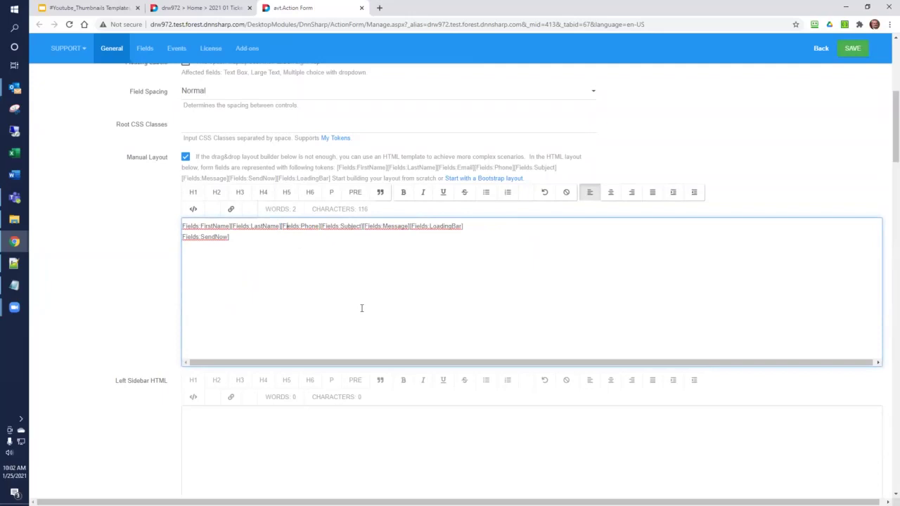
{"action": "key", "text": "ctrl+v"}
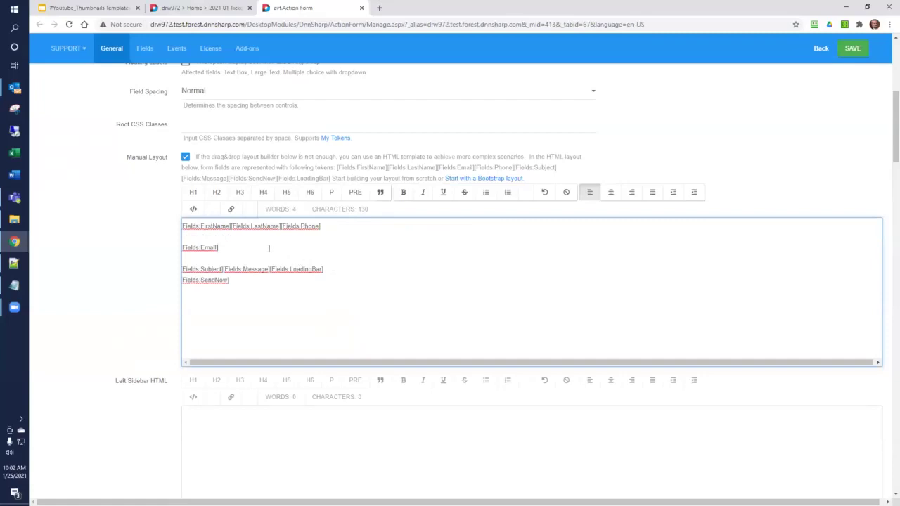
{"action": "key", "text": "Delete"}
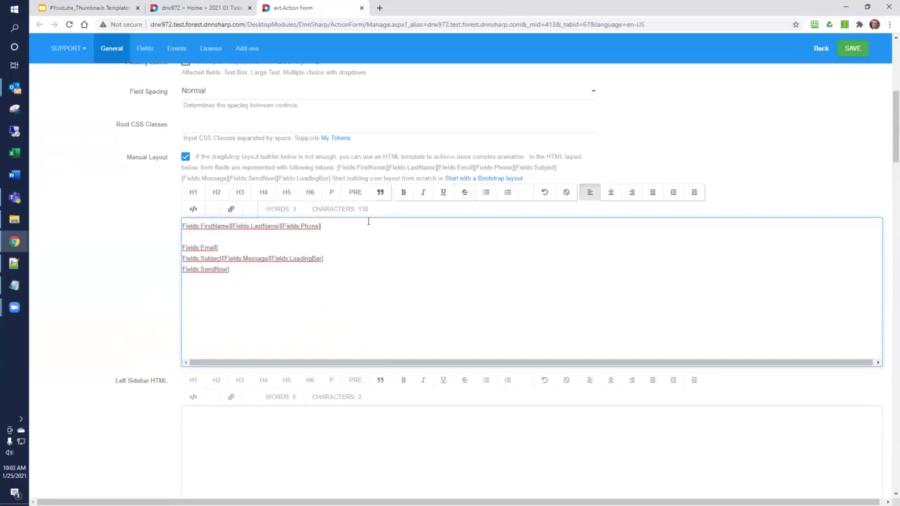
{"action": "key", "text": "Delete"}
{"action": "left_click", "coordinate": [852, 47]}
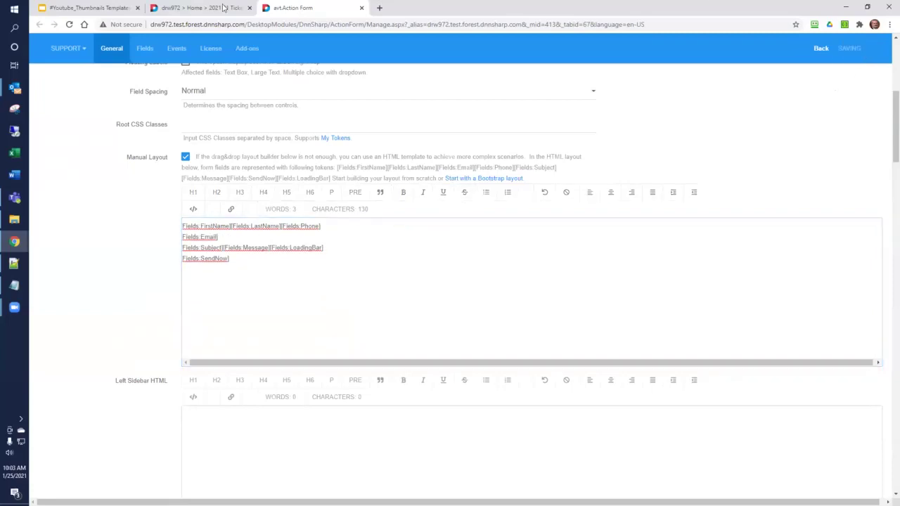
{"action": "left_click", "coordinate": [223, 7]}
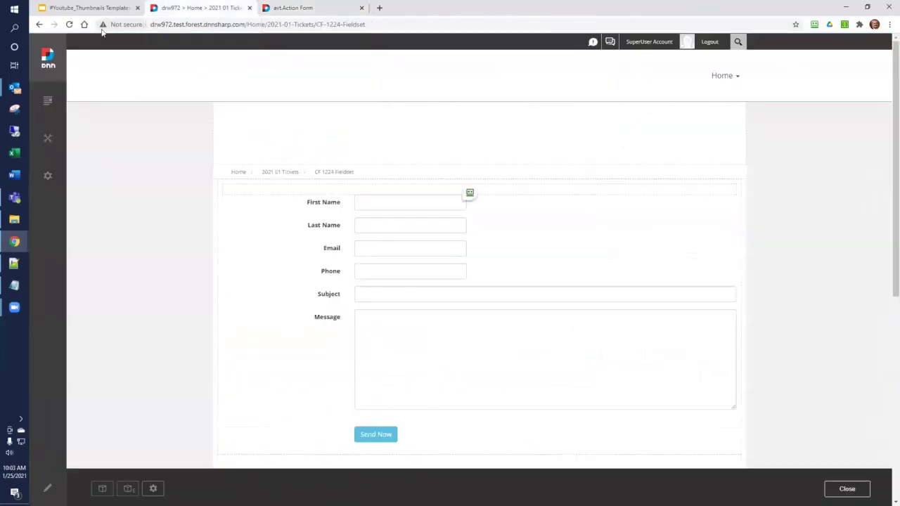
{"action": "left_click", "coordinate": [68, 24]}
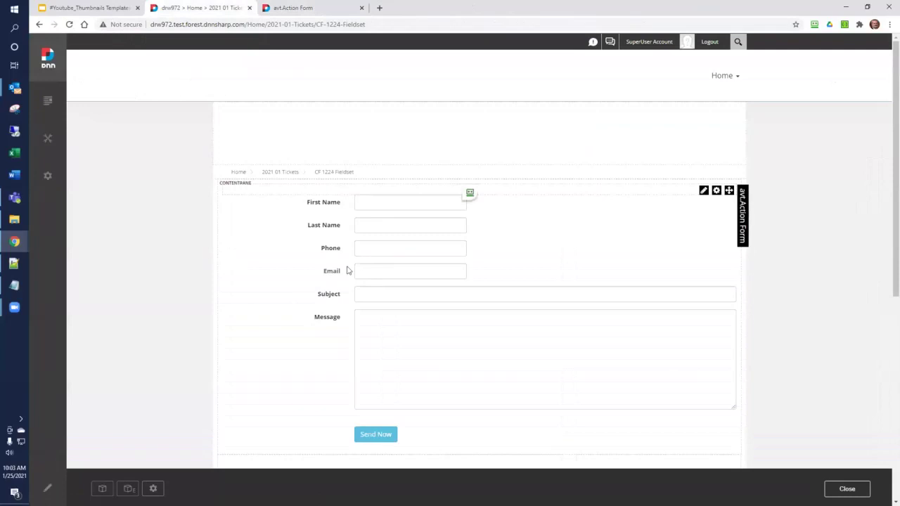
{"action": "left_click", "coordinate": [304, 10]}
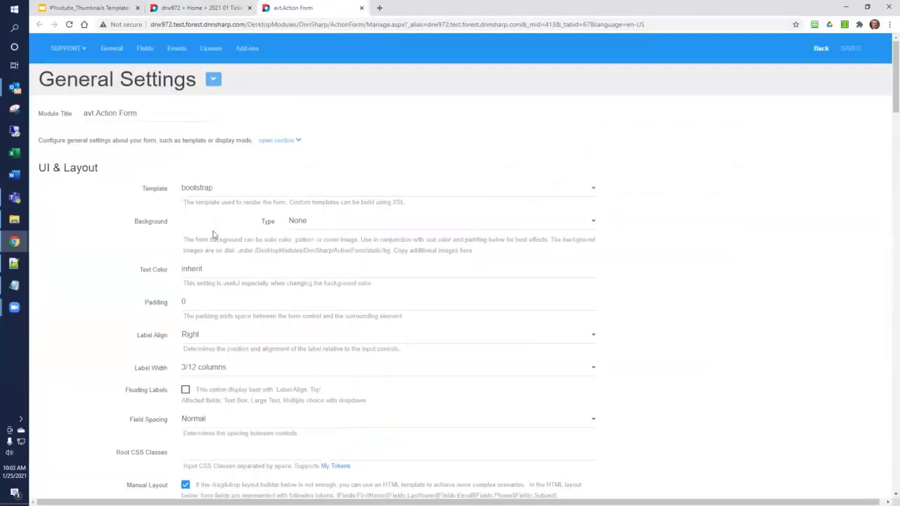
{"action": "scroll", "coordinate": [213, 234], "scroll_direction": "down", "scroll_amount": 4}
{"action": "scroll", "coordinate": [214, 234], "scroll_direction": "down", "scroll_amount": 2}
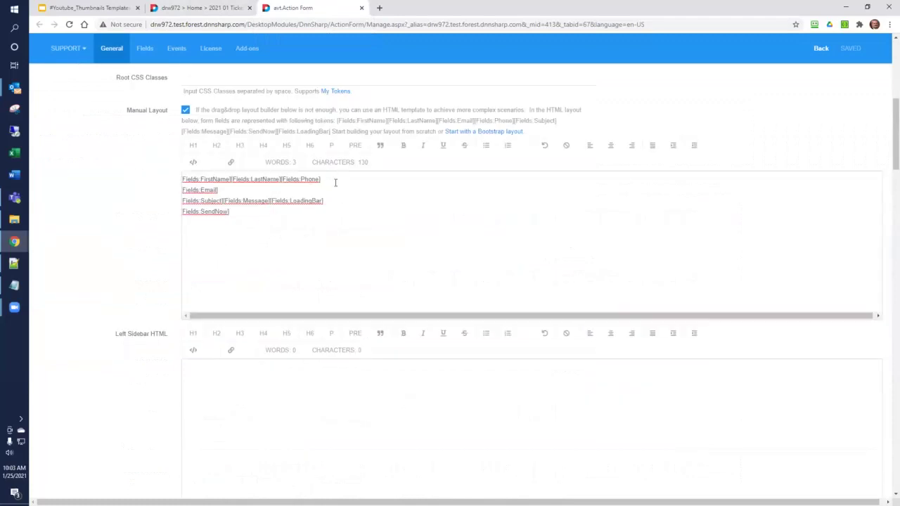
{"action": "left_click", "coordinate": [334, 182]}
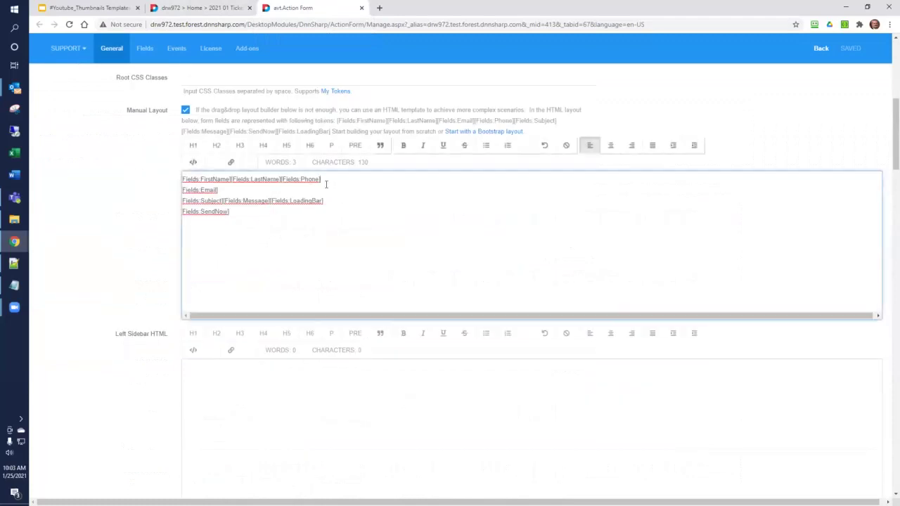
In HTML source, reset to a bootstrap row layout and wrap the name tokens in <fieldset> tags.
{"action": "left_click", "coordinate": [193, 163]}
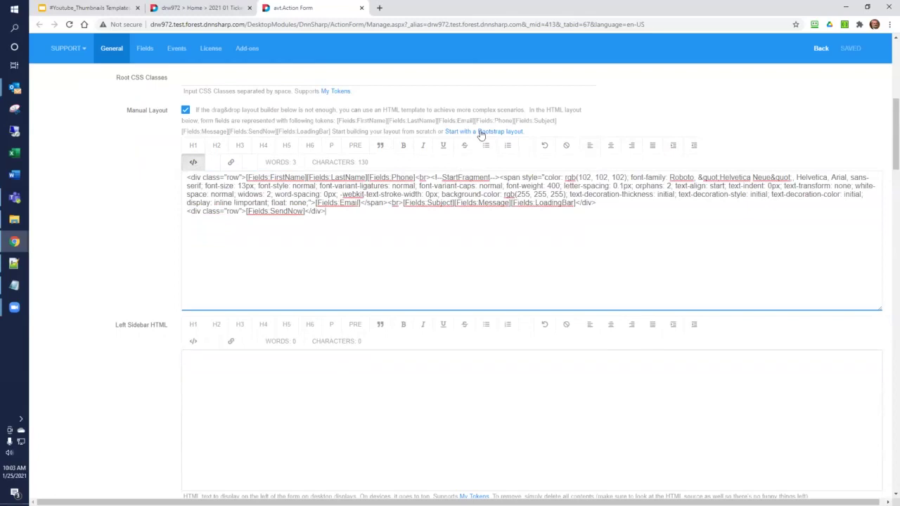
{"action": "left_click", "coordinate": [480, 132]}
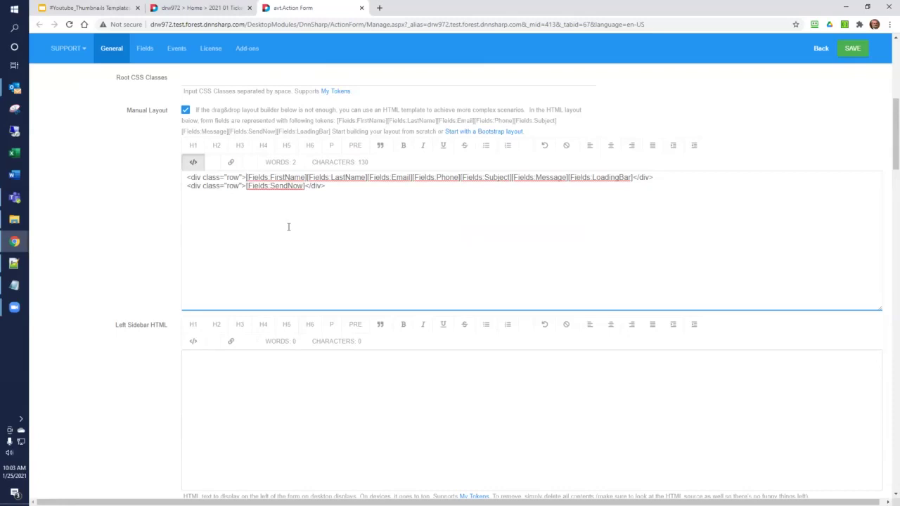
{"action": "key", "text": "Return"}
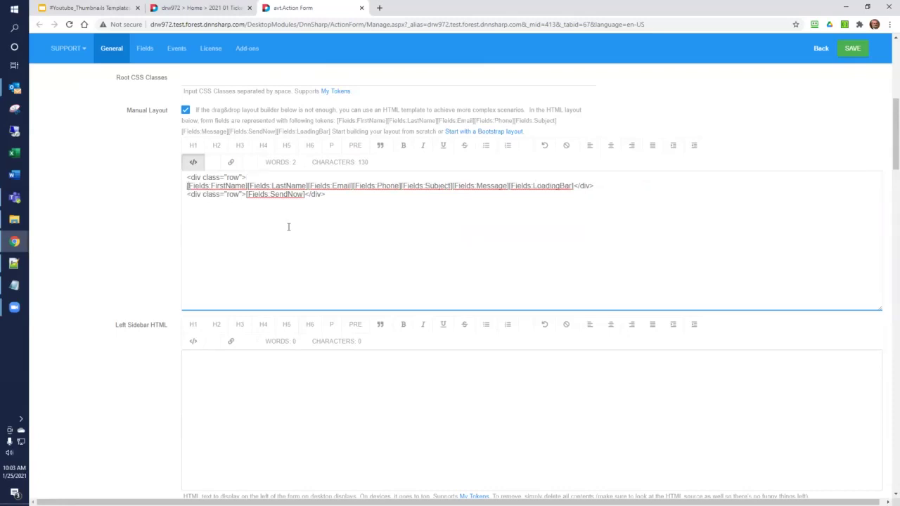
{"action": "key", "text": "Return"}
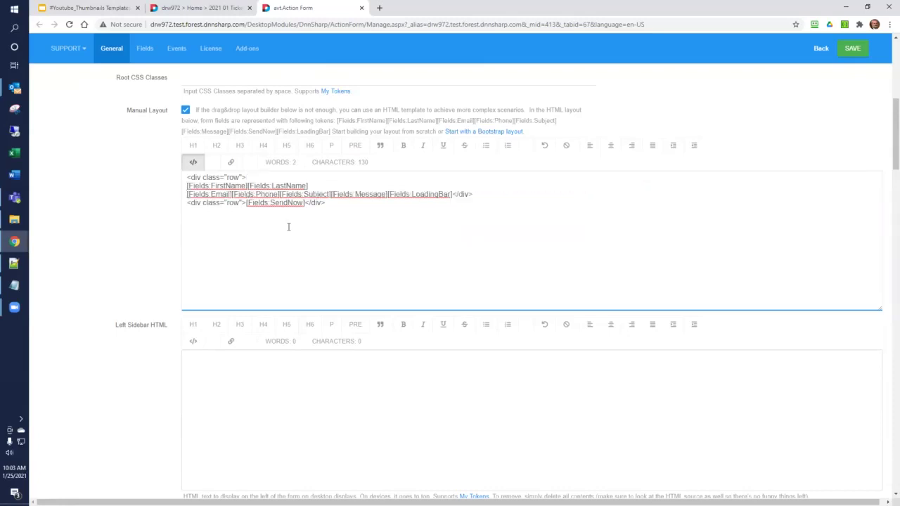
{"action": "key", "text": "Return"}
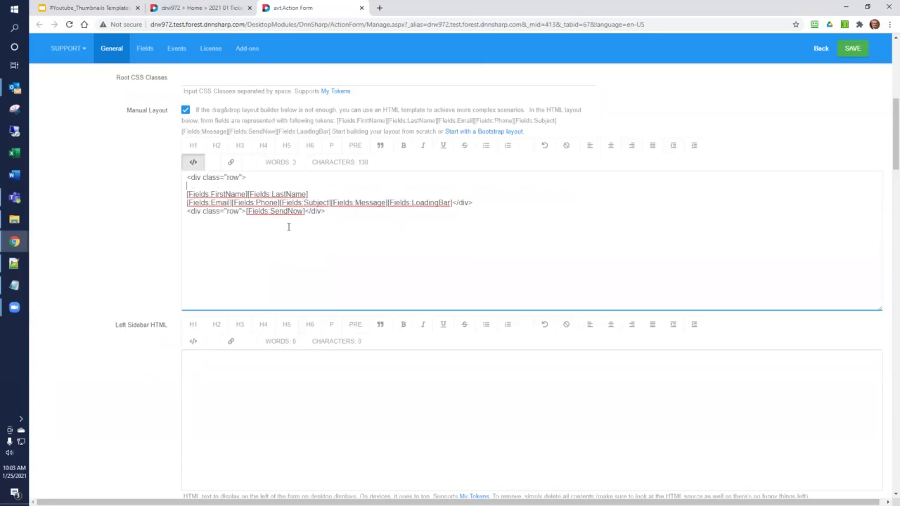
{"action": "type", "text": "<fieldset>"}
{"action": "key", "text": "Return"}
{"action": "type", "text": "</fie"}
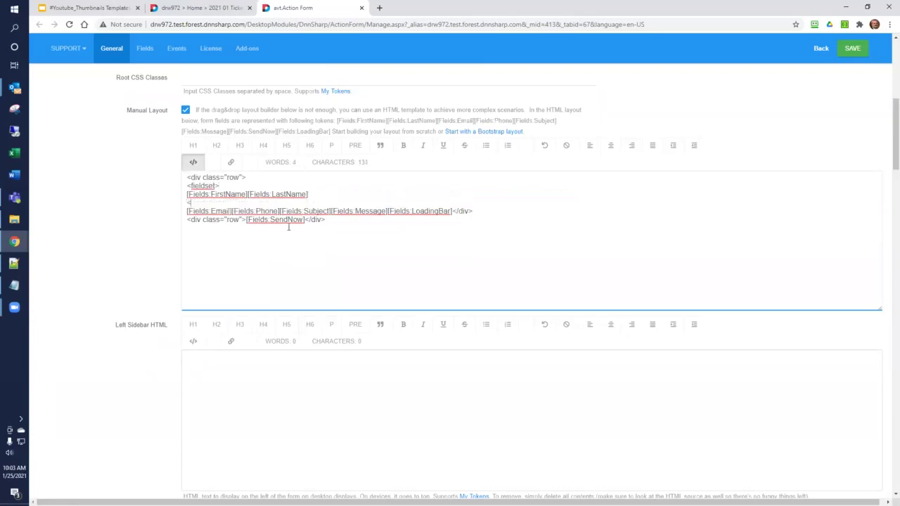
{"action": "type", "text": "ldset>"}
Copy the opening <fieldset> tag onto a new line before the Email token.
{"action": "key", "text": "shift+End"}
{"action": "key", "text": "ctrl+c"}
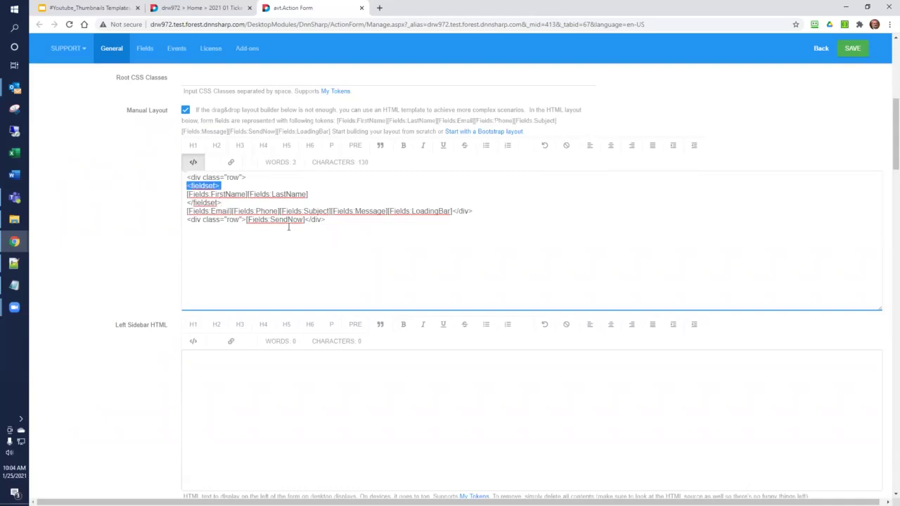
{"action": "key", "text": "Down"}
{"action": "key", "text": "Down"}
{"action": "key", "text": "Return"}
{"action": "key", "text": "ctrl+v"}
{"action": "key", "text": "Return"}
{"action": "key", "text": "Delete"}
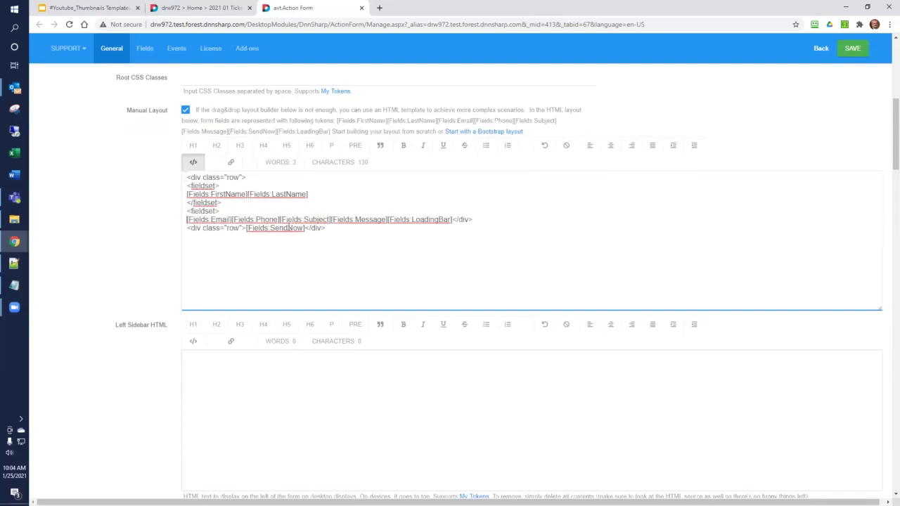
{"action": "key", "text": "End"}
Add a closing </fieldset> above the LoadingBar token and save the layout.
{"action": "key", "text": "Return"}
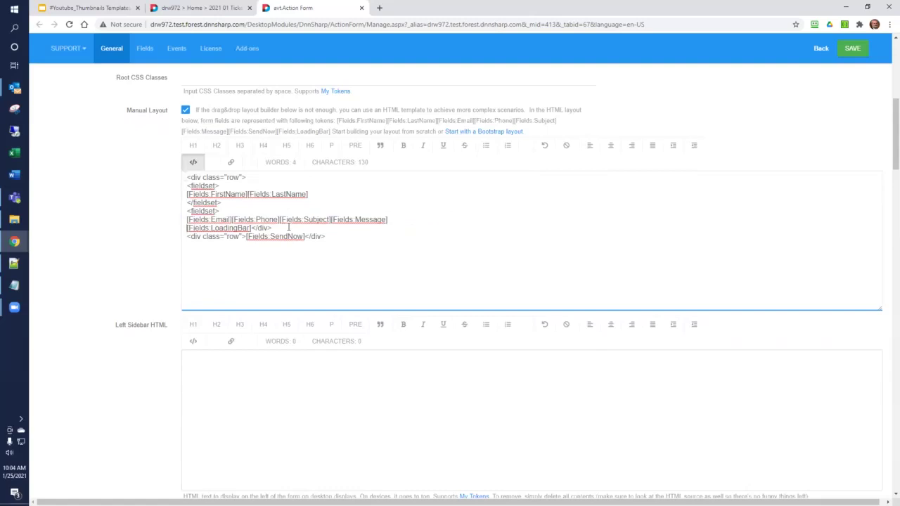
{"action": "key", "text": "ctrl+v"}
{"action": "key", "text": "Return"}
{"action": "key", "text": "Up"}
{"action": "key", "text": "Right"}
{"action": "type", "text": "/"}
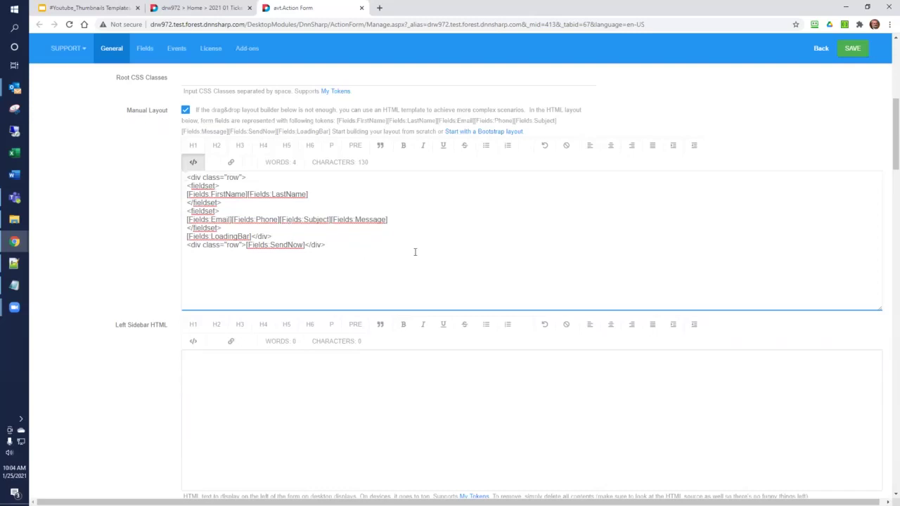
{"action": "left_click", "coordinate": [852, 49]}
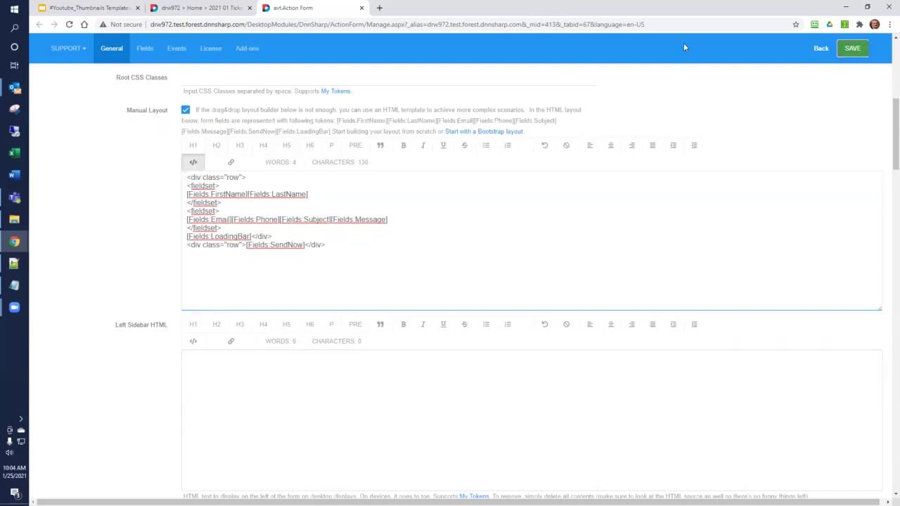
Reload the live form page and inspect the form in DevTools.
{"action": "left_click", "coordinate": [213, 8]}
{"action": "left_click", "coordinate": [70, 25]}
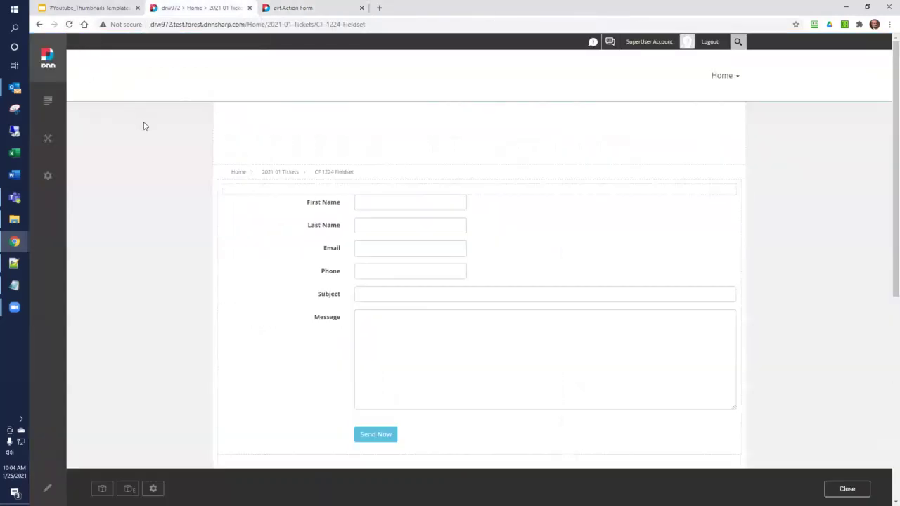
{"action": "right_click", "coordinate": [505, 255]}
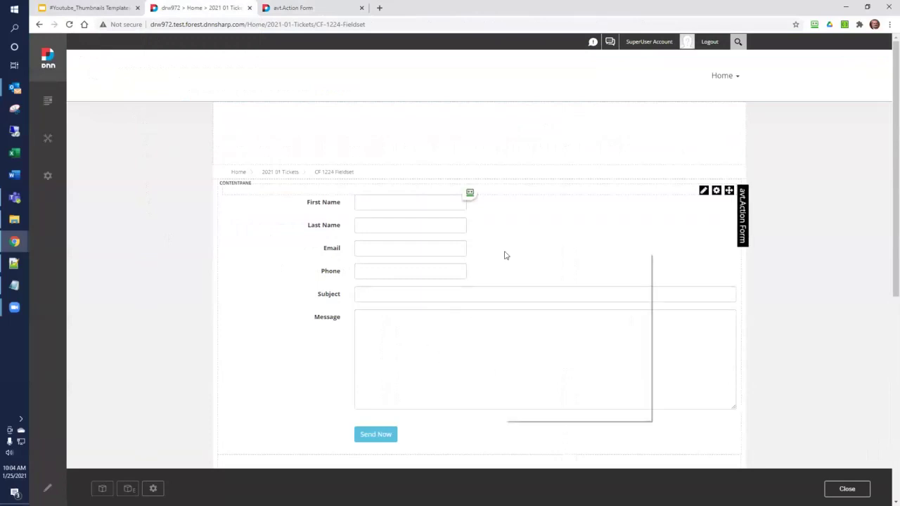
{"action": "left_click", "coordinate": [552, 415]}
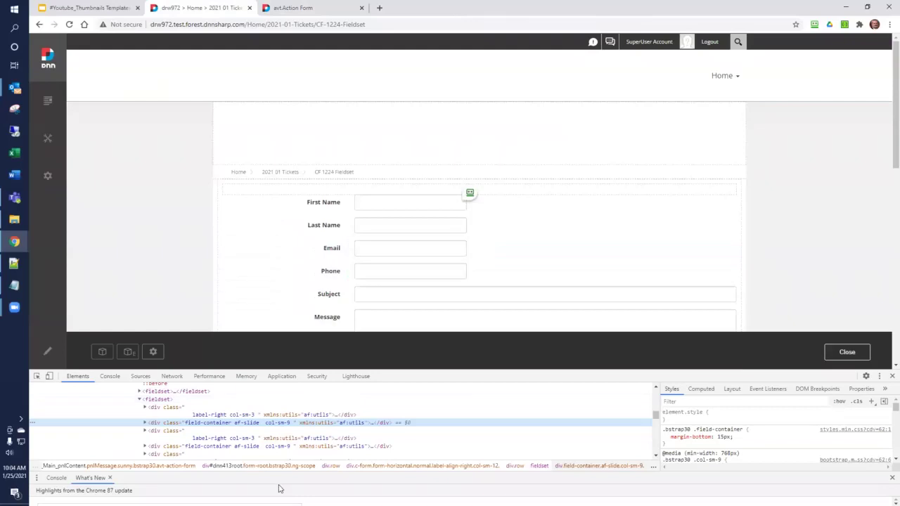
Search the page elements for '<fieldset' to confirm both fieldsets are rendered.
{"action": "key", "text": "ctrl+f"}
{"action": "type", "text": "<fieldset"}
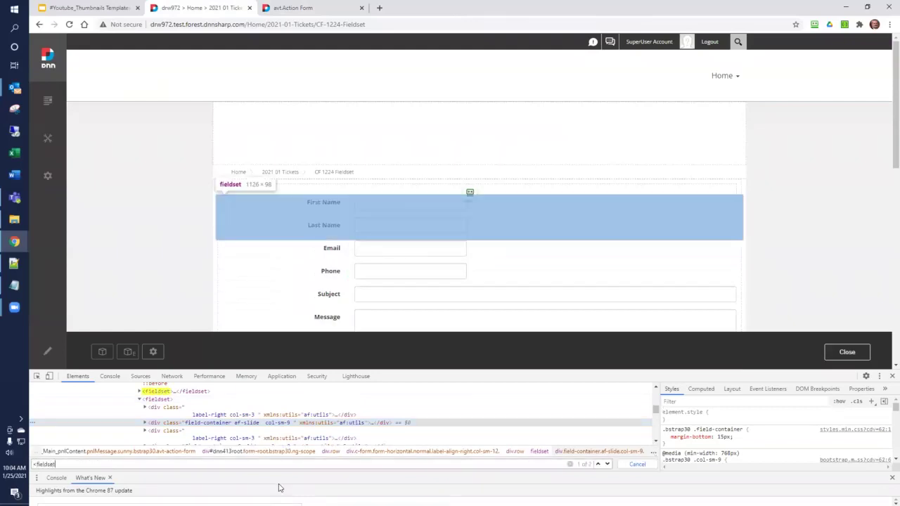
{"action": "key", "text": "Return"}
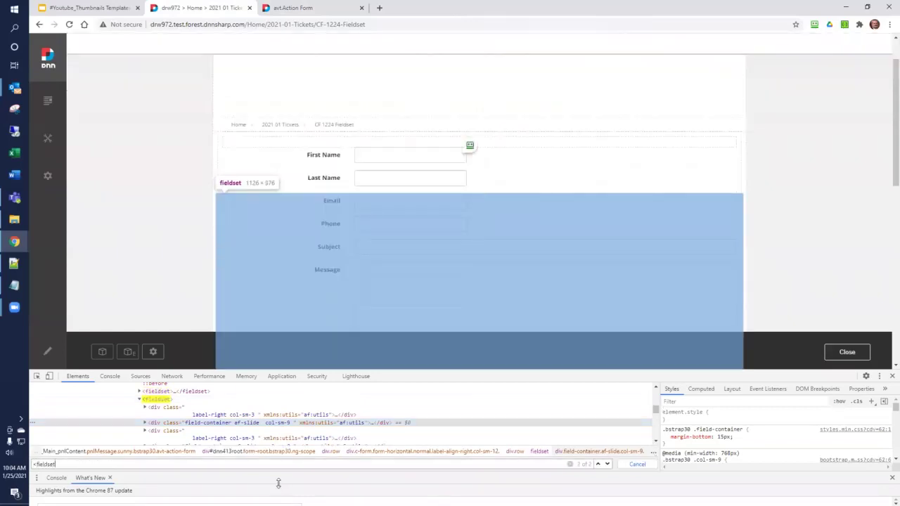
{"action": "key", "text": "Return"}
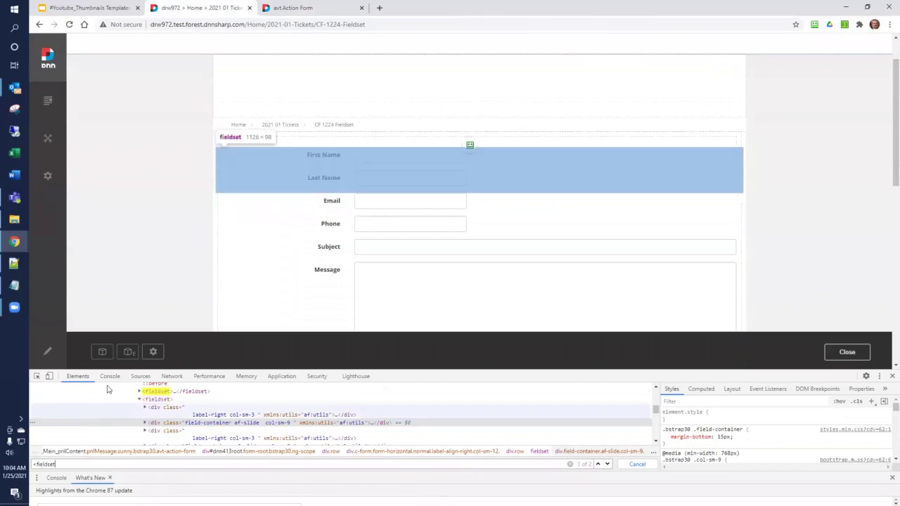
{"action": "left_click", "coordinate": [140, 398]}
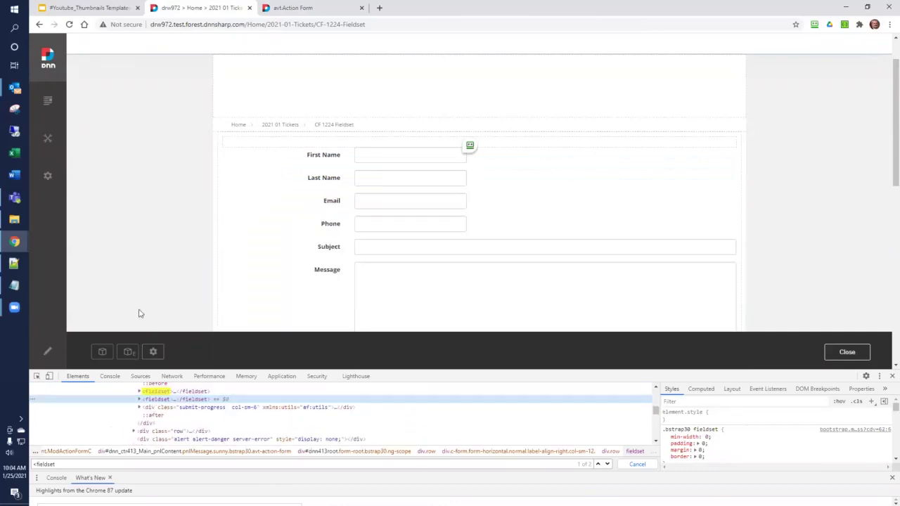
{"action": "scroll", "coordinate": [168, 298], "scroll_direction": "down", "scroll_amount": 2}
{"action": "scroll", "coordinate": [170, 296], "scroll_direction": "up", "scroll_amount": 2}
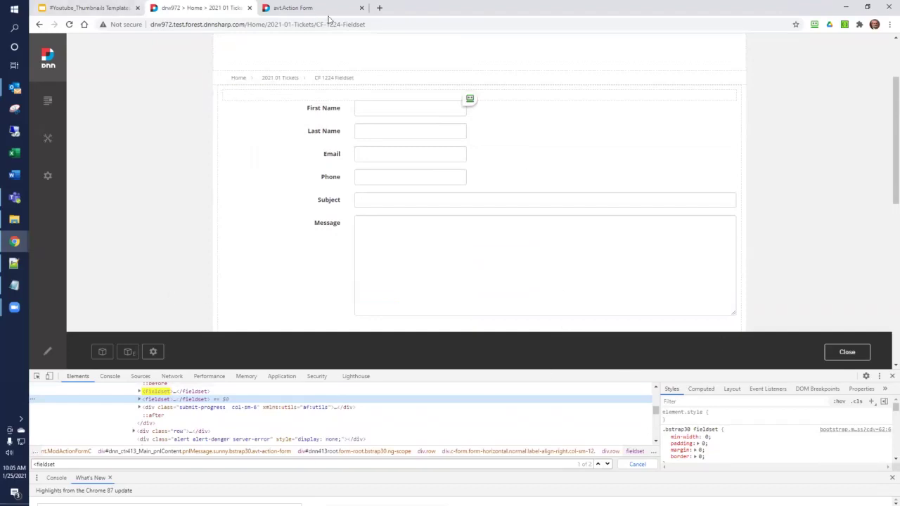
{"action": "left_click", "coordinate": [317, 12]}
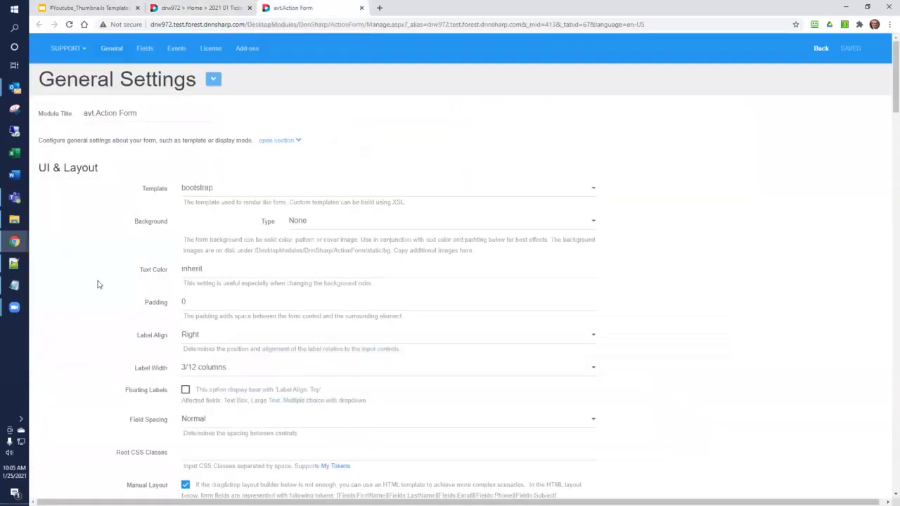
Insert <hr /> on a new line after the [Fields:LastName] token.
{"action": "scroll", "coordinate": [100, 284], "scroll_direction": "down", "scroll_amount": 3}
{"action": "scroll", "coordinate": [101, 284], "scroll_direction": "down", "scroll_amount": 3}
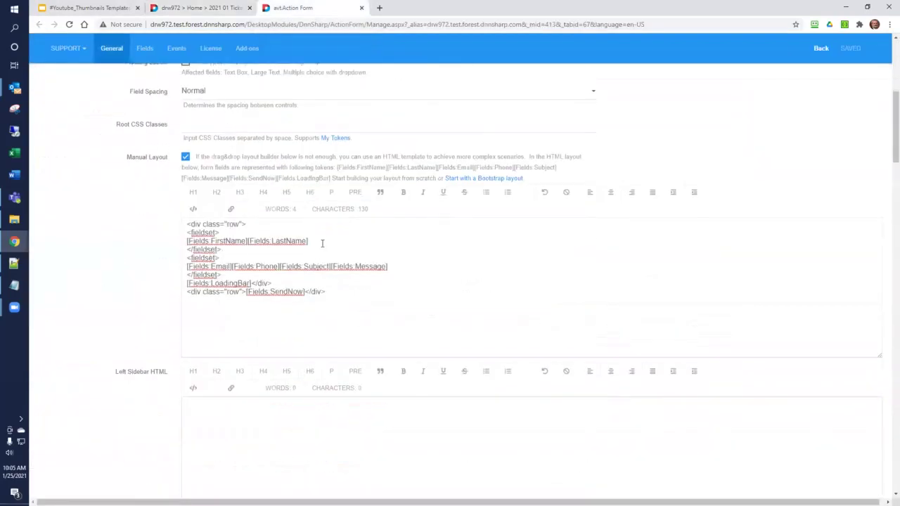
{"action": "left_click", "coordinate": [323, 242]}
{"action": "key", "text": "Return"}
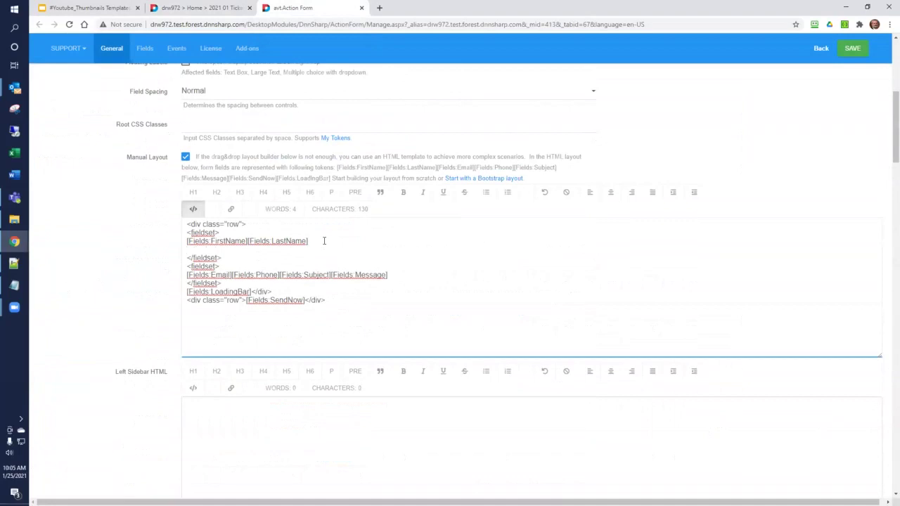
{"action": "type", "text": "<hr />"}
Save the layout and reload the live form page.
{"action": "left_click", "coordinate": [856, 49]}
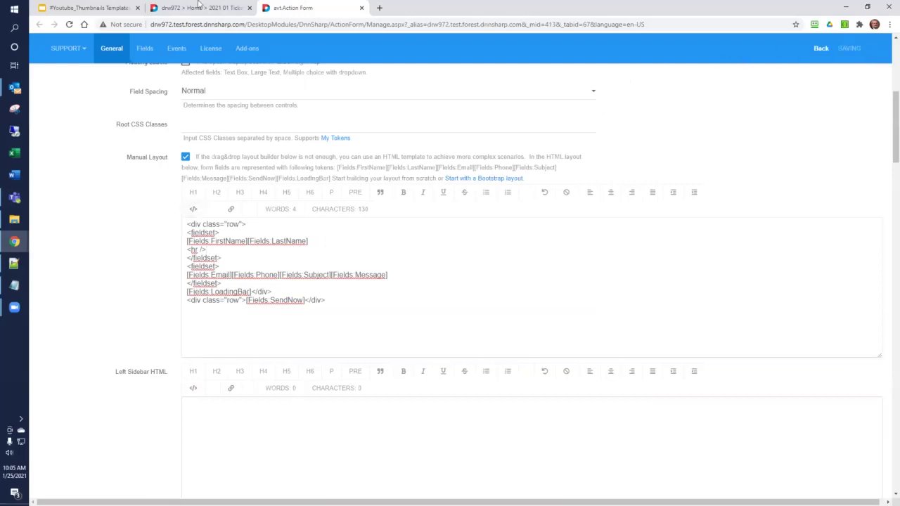
{"action": "left_click", "coordinate": [200, 8]}
{"action": "left_click", "coordinate": [70, 23]}
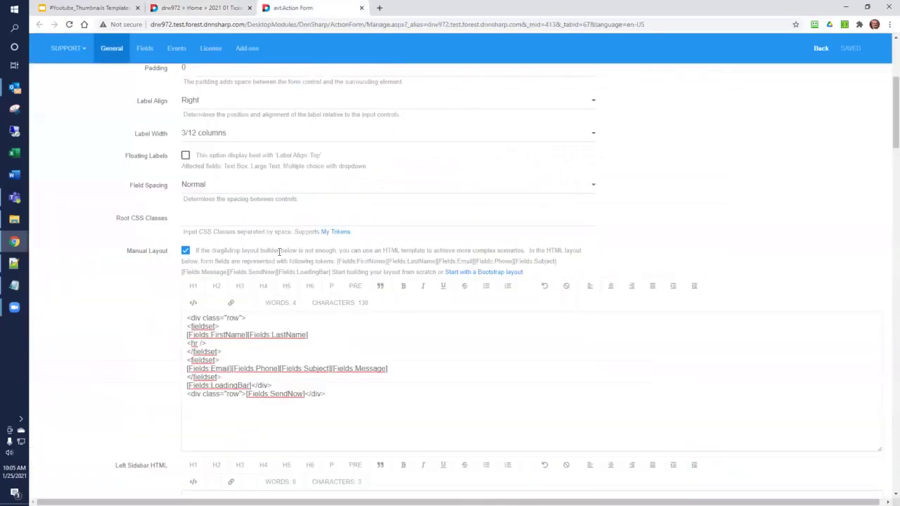
Return to the Action Form settings tab, briefly stopping at the Slides tab.
{"action": "left_click", "coordinate": [288, 8]}
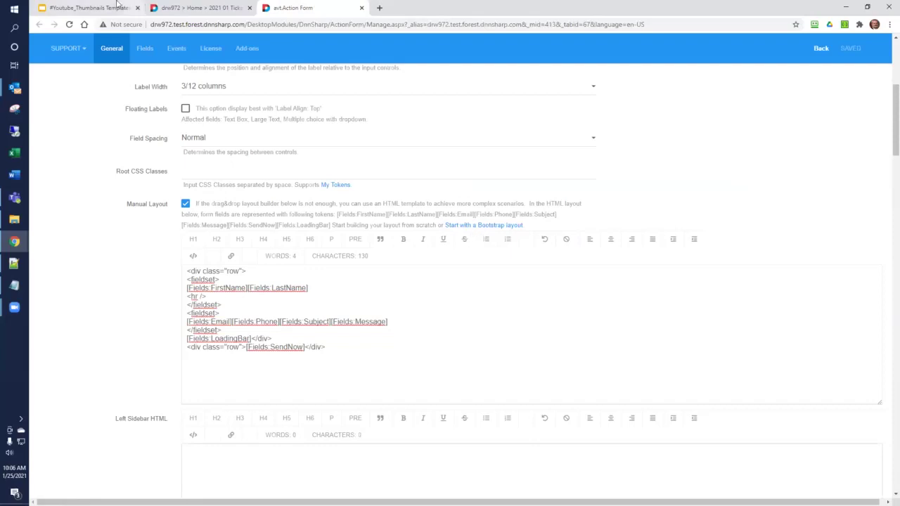
{"action": "left_click", "coordinate": [73, 9]}
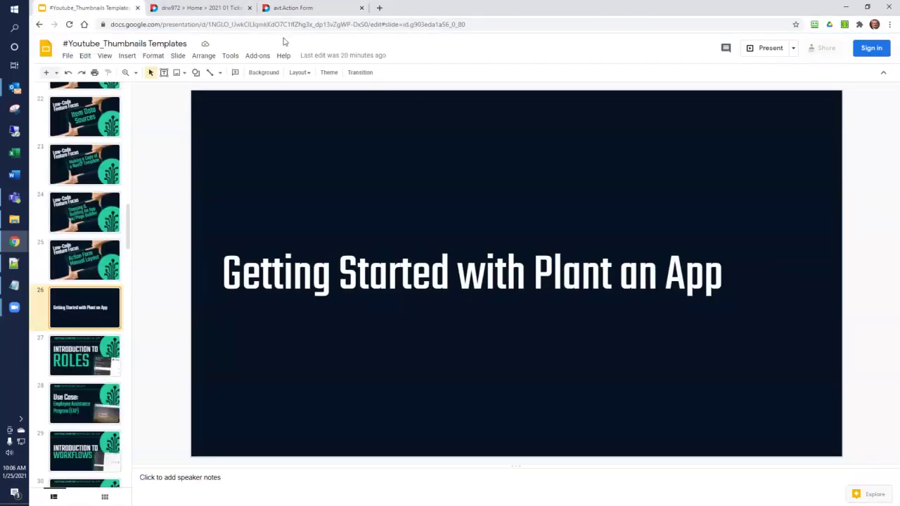
{"action": "left_click", "coordinate": [296, 10]}
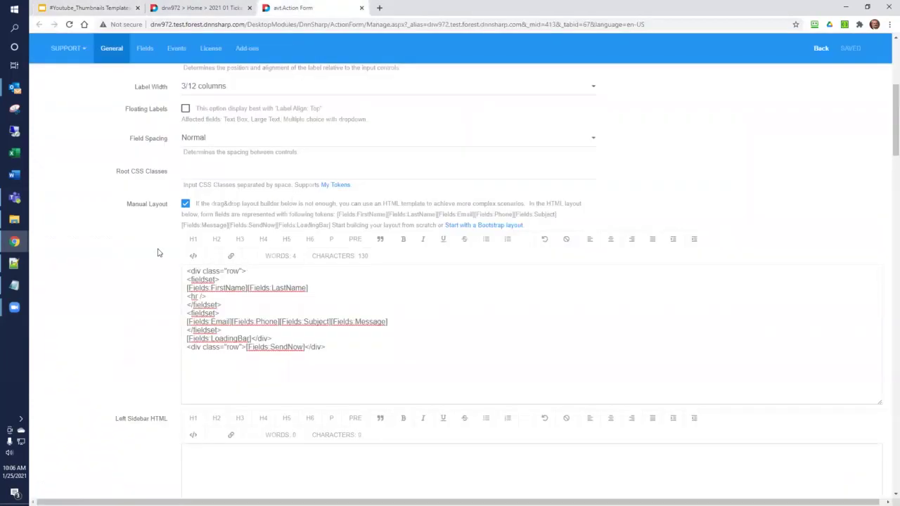
Uncheck Manual Layout, save, and reload the live page to see the default layout.
{"action": "left_click", "coordinate": [185, 205]}
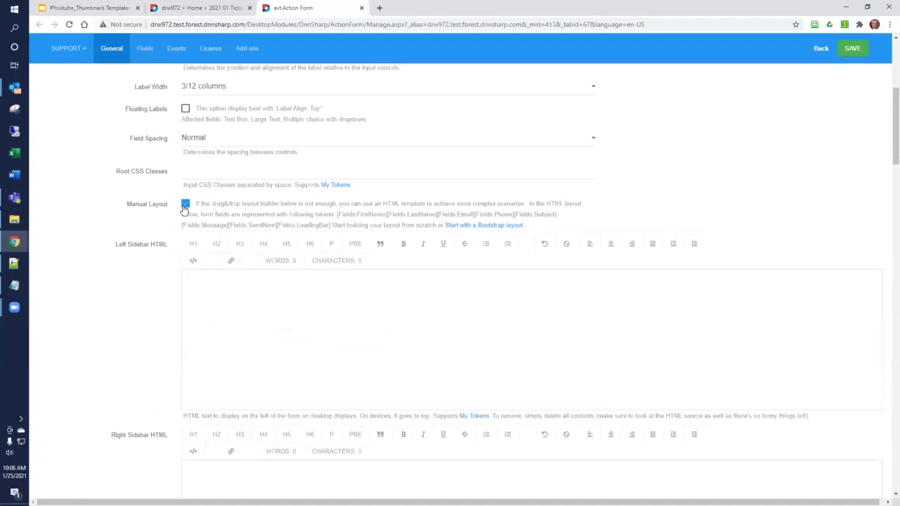
{"action": "left_click", "coordinate": [853, 47]}
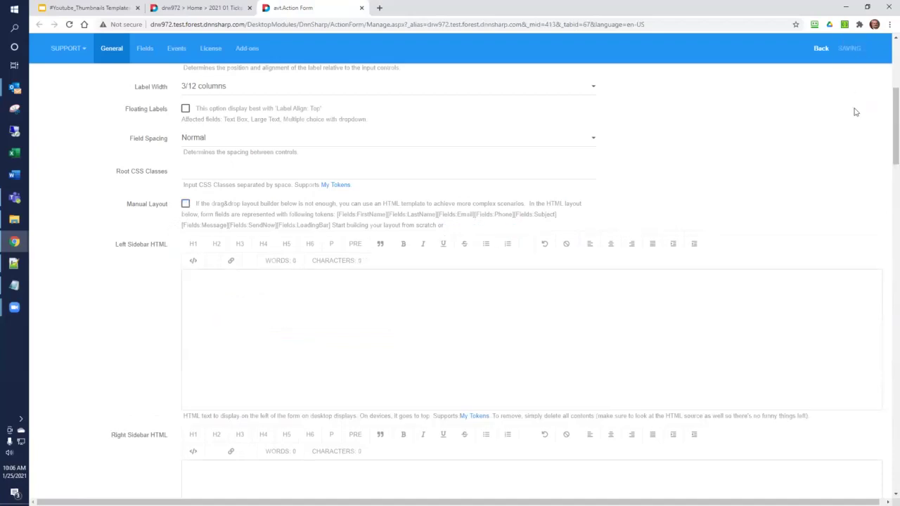
{"action": "left_click", "coordinate": [213, 8]}
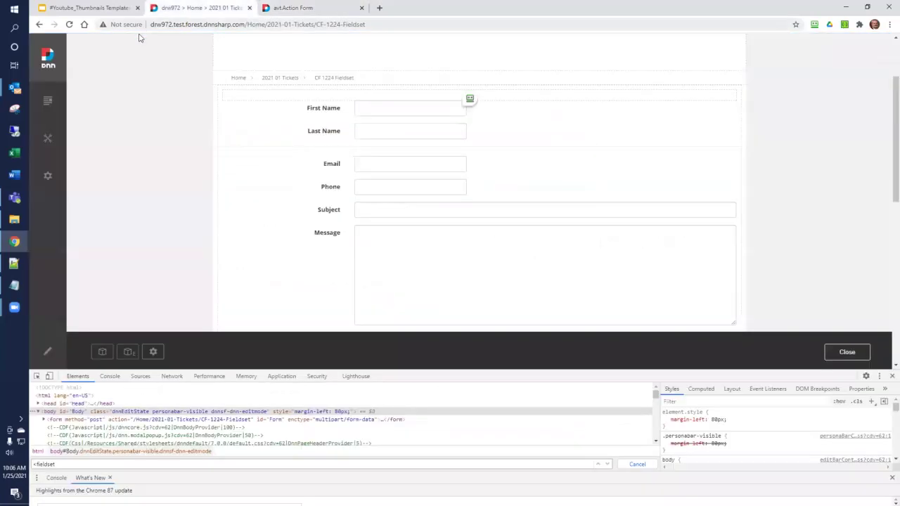
{"action": "left_click", "coordinate": [69, 24]}
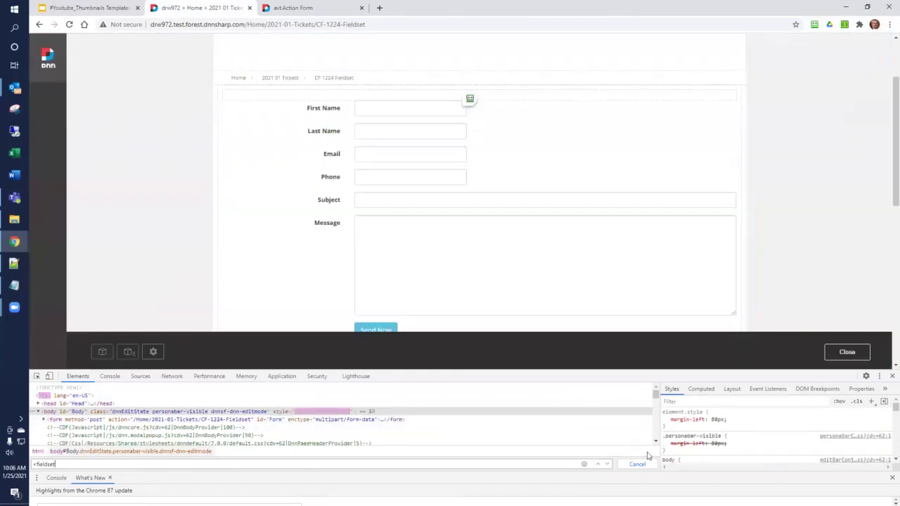
Close Chrome DevTools to show the full default-layout contact form with its Send Now button.
{"action": "left_click", "coordinate": [891, 376]}
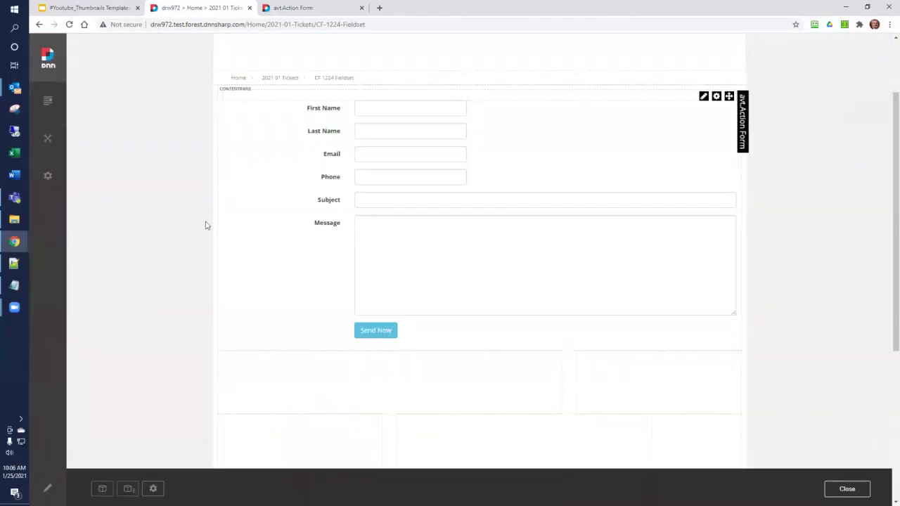